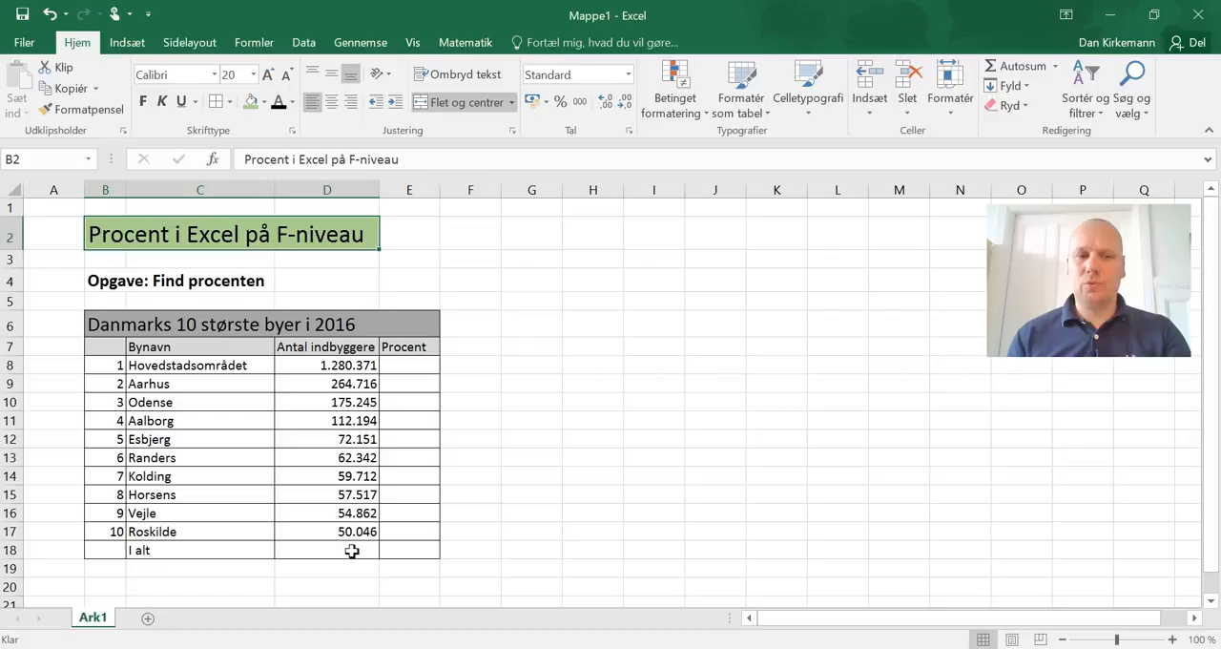
Step: Total the population figures D8:D17 with AutoSum in the "I alt" row, cell D18
{"action": "left_click", "coordinate": [342, 549]}
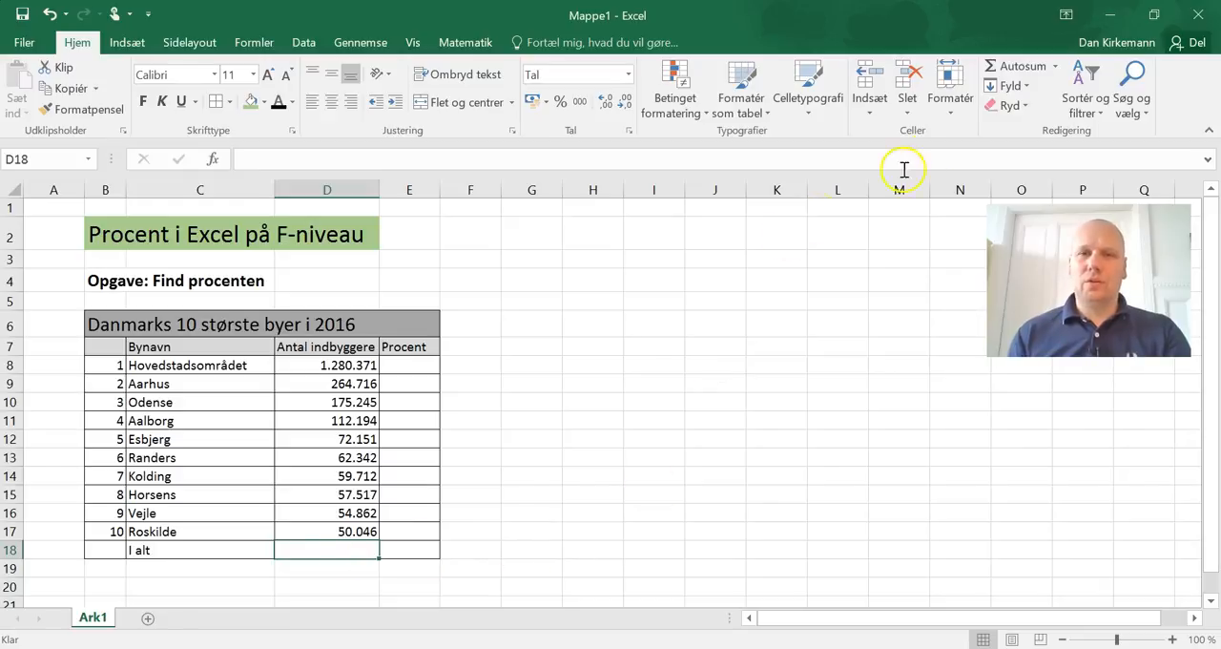
{"action": "left_click", "coordinate": [1015, 74]}
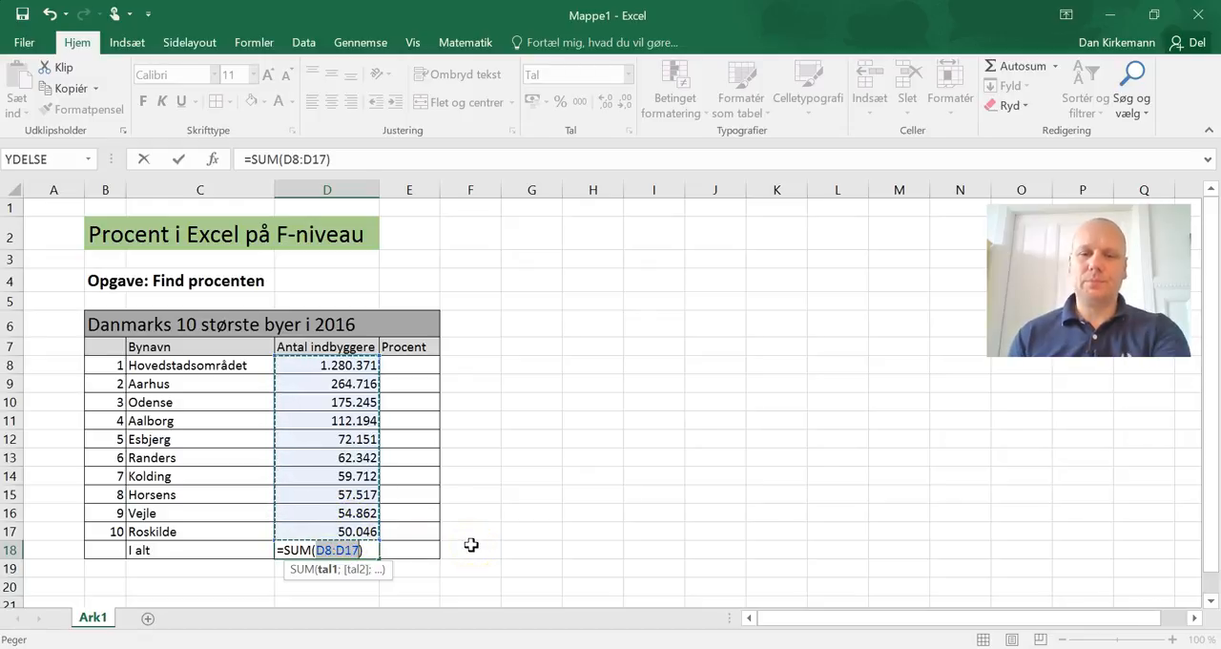
{"action": "key", "text": "Return"}
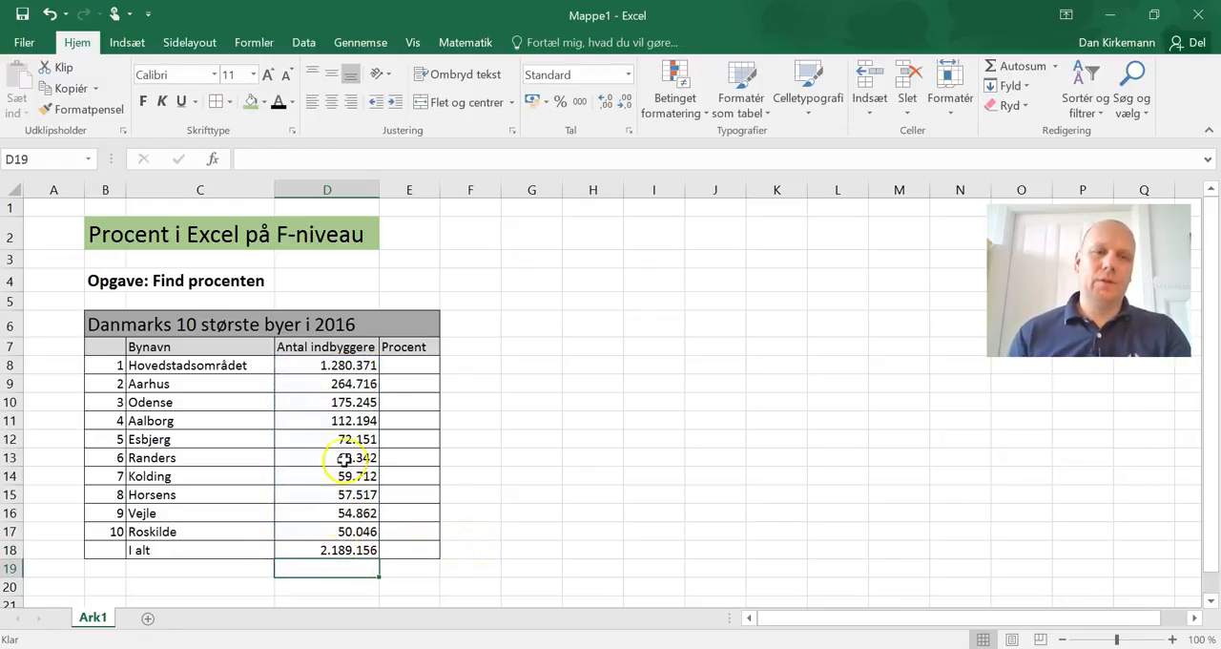
{"action": "left_click", "coordinate": [346, 551]}
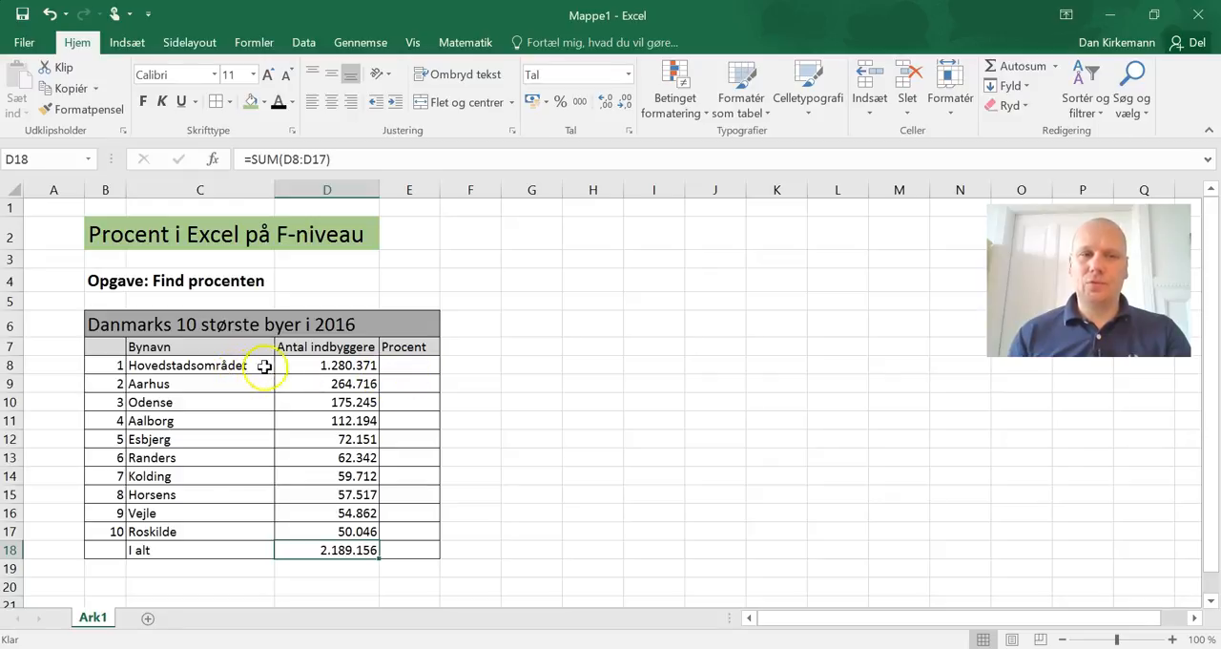
Step: Write the note "Procent = delen / helheden" in cell G8, beside the table
{"action": "left_click", "coordinate": [415, 366]}
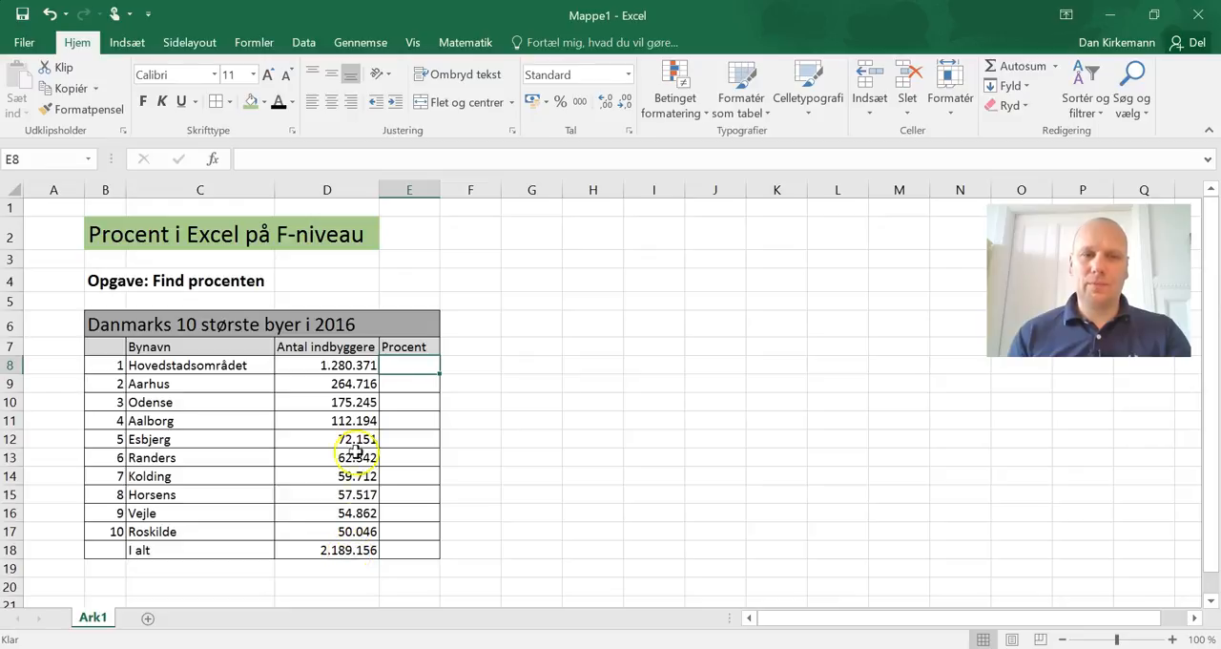
{"action": "left_click", "coordinate": [519, 381]}
{"action": "left_click", "coordinate": [512, 365]}
{"action": "type", "text": "Procent = delen"}
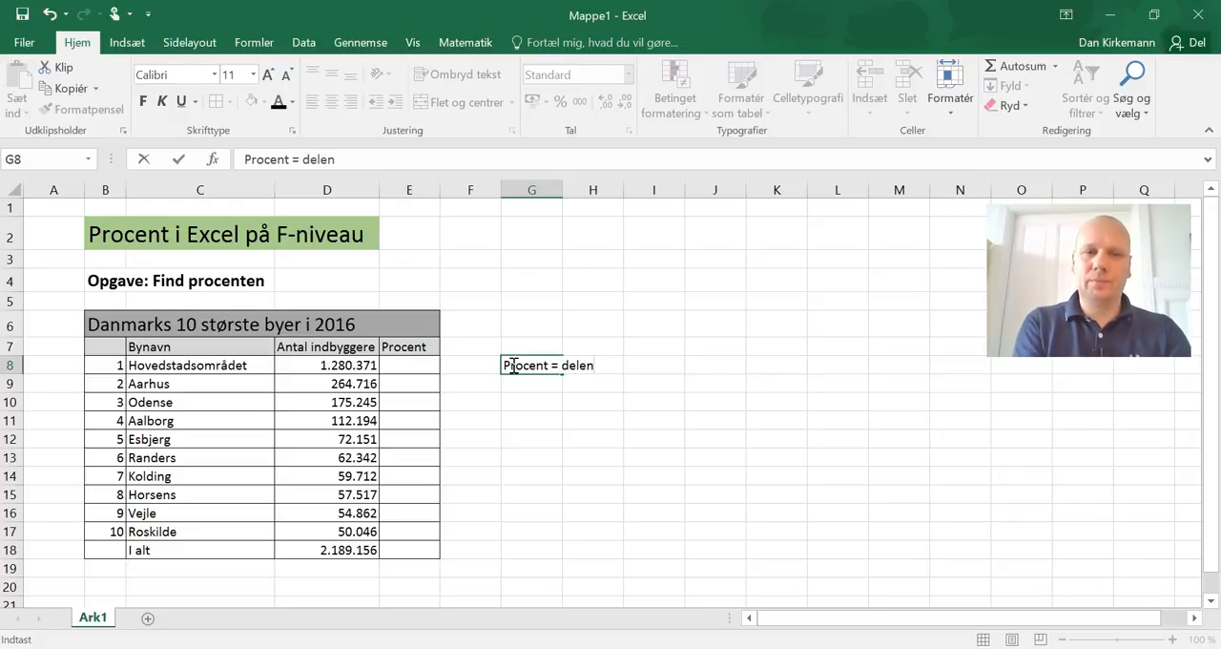
{"action": "type", "text": "/ helheden"}
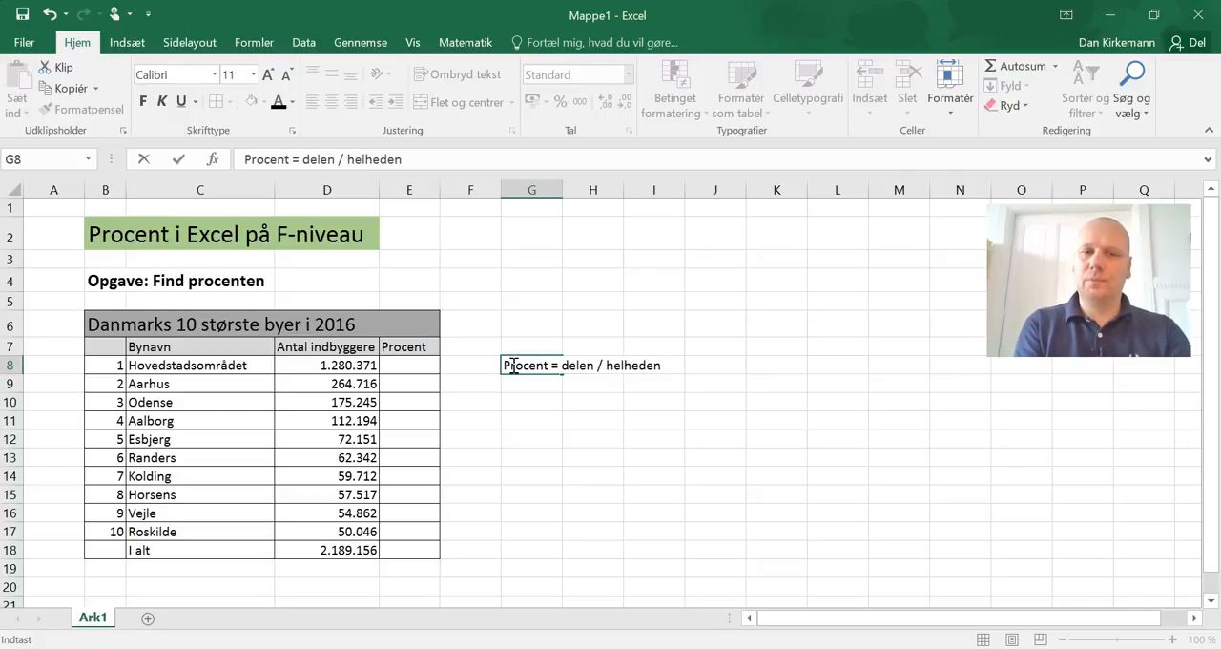
{"action": "key", "text": "Return"}
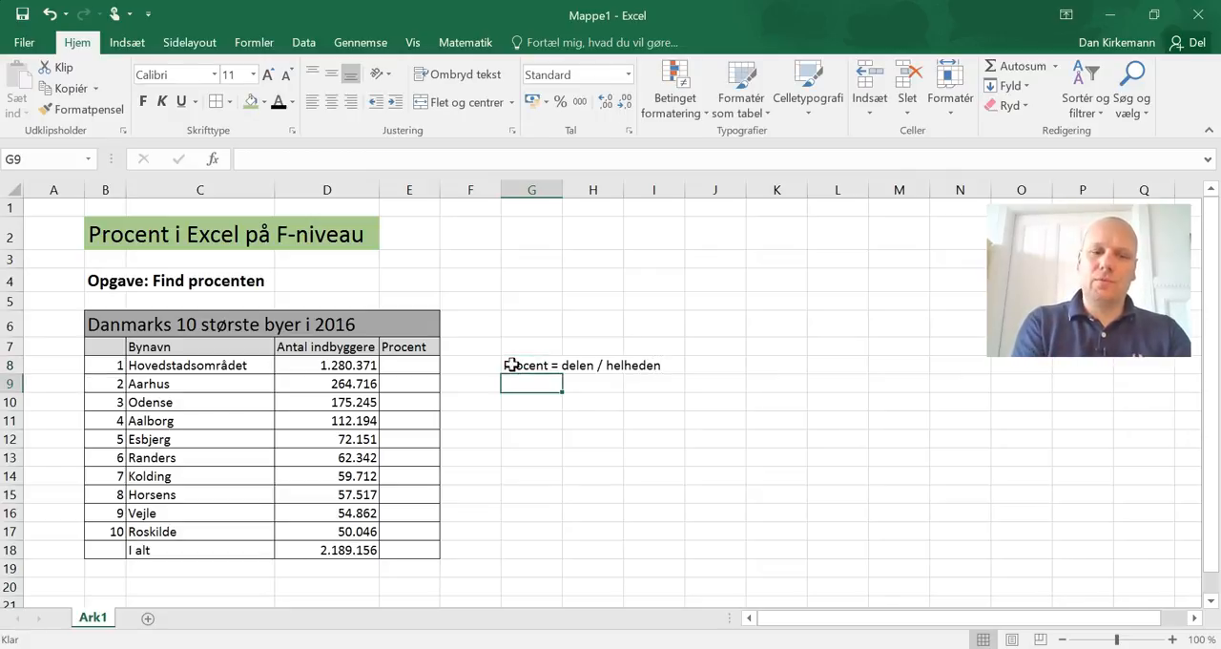
Step: Add the remark "(som decimaltal)" in cell G9, beneath the percentage rule
{"action": "type", "text": "("}
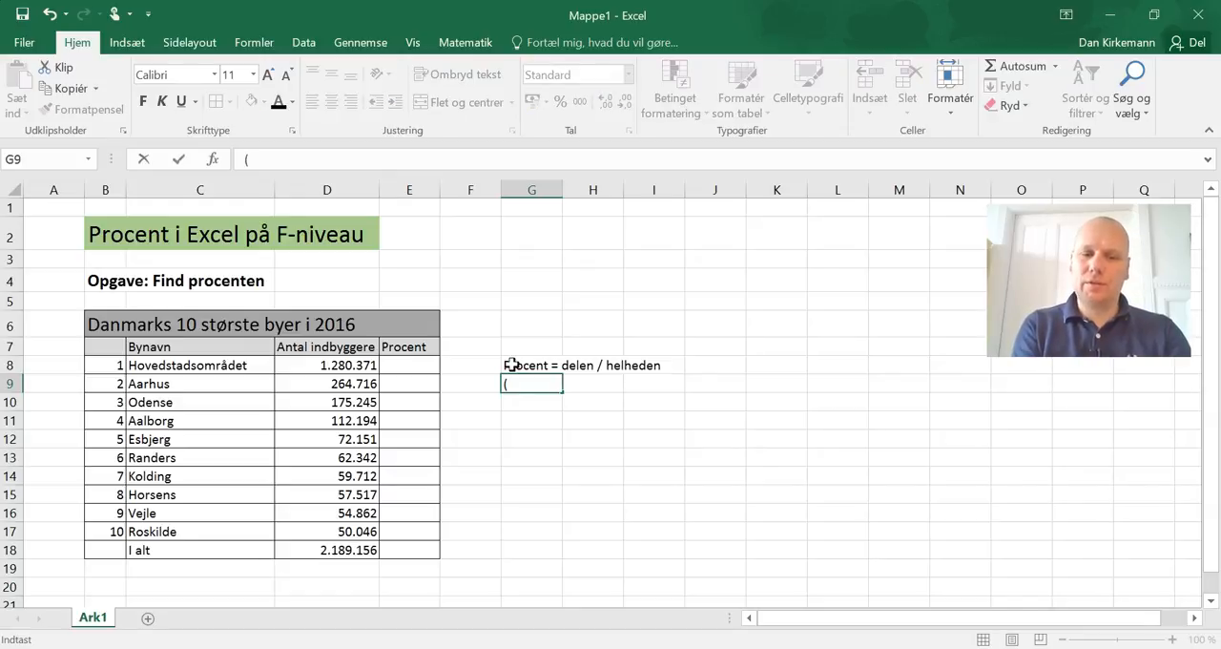
{"action": "type", "text": "som dec"}
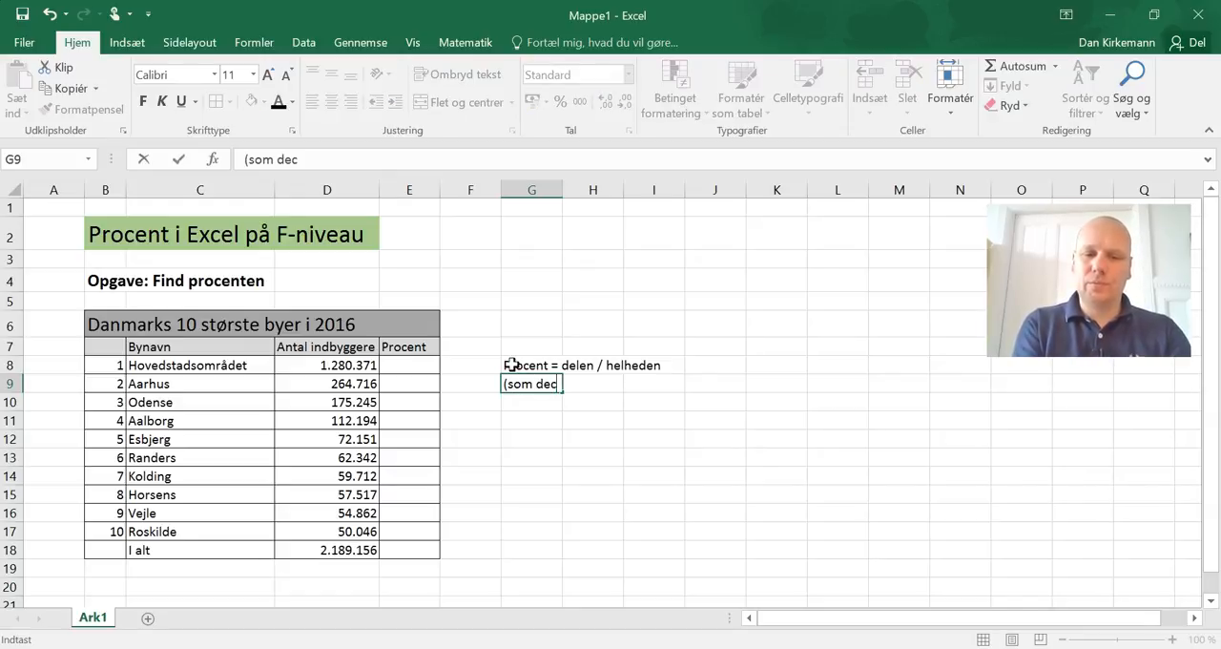
{"action": "type", "text": "imaltal"}
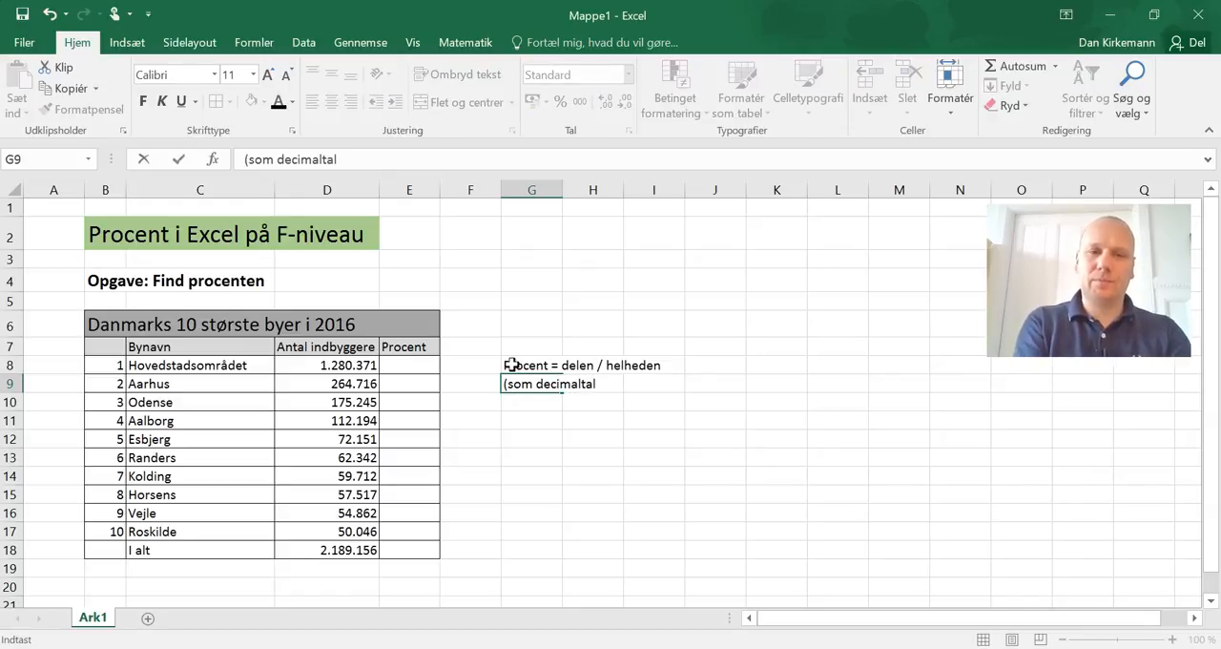
{"action": "key", "text": "Return"}
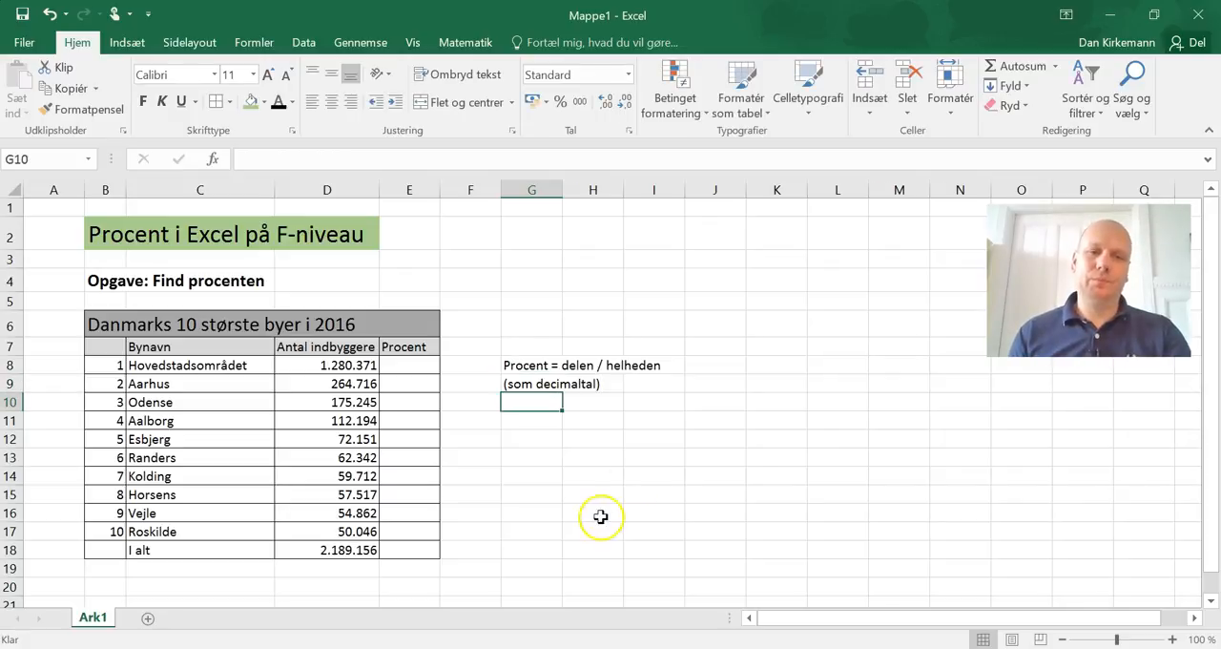
Step: Calculate Hovedstadsområdet's share of the total in E8 with the formula =D8/D18
{"action": "left_click", "coordinate": [418, 367]}
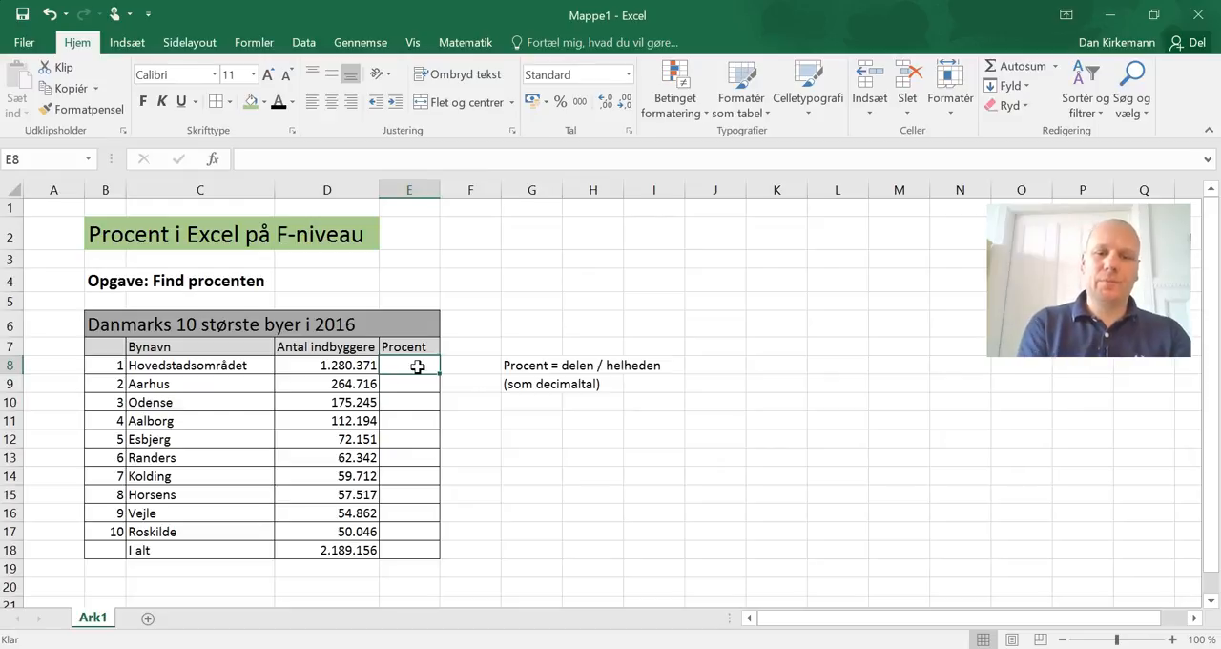
{"action": "type", "text": "="}
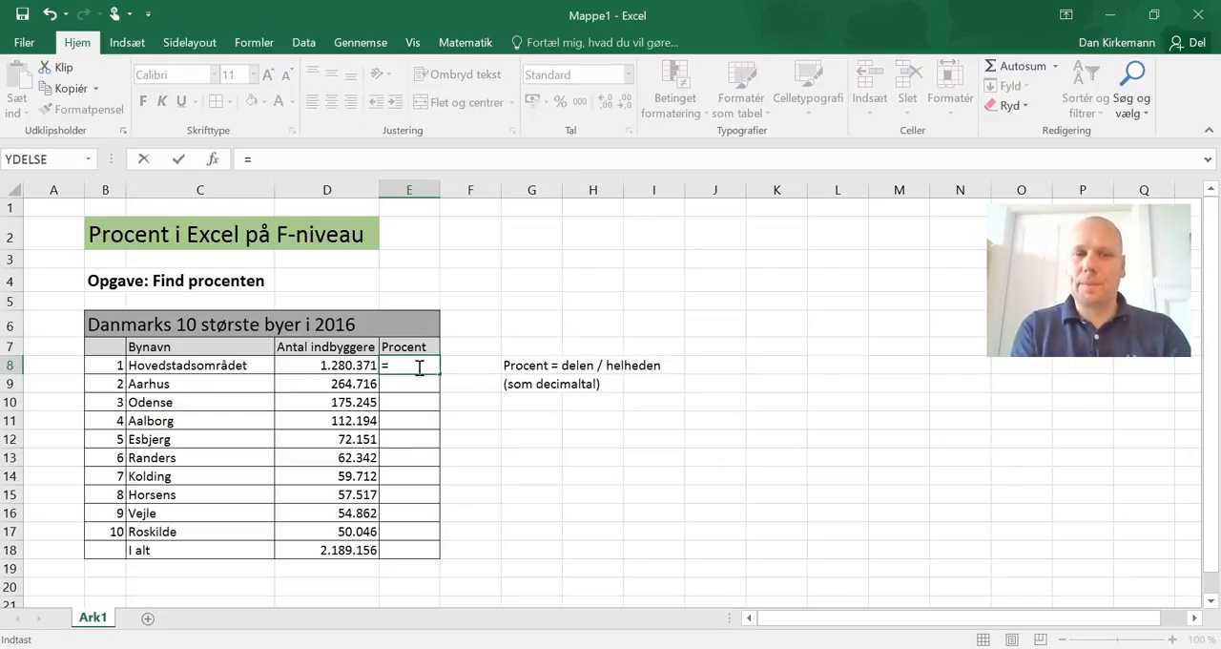
{"action": "left_click", "coordinate": [337, 365]}
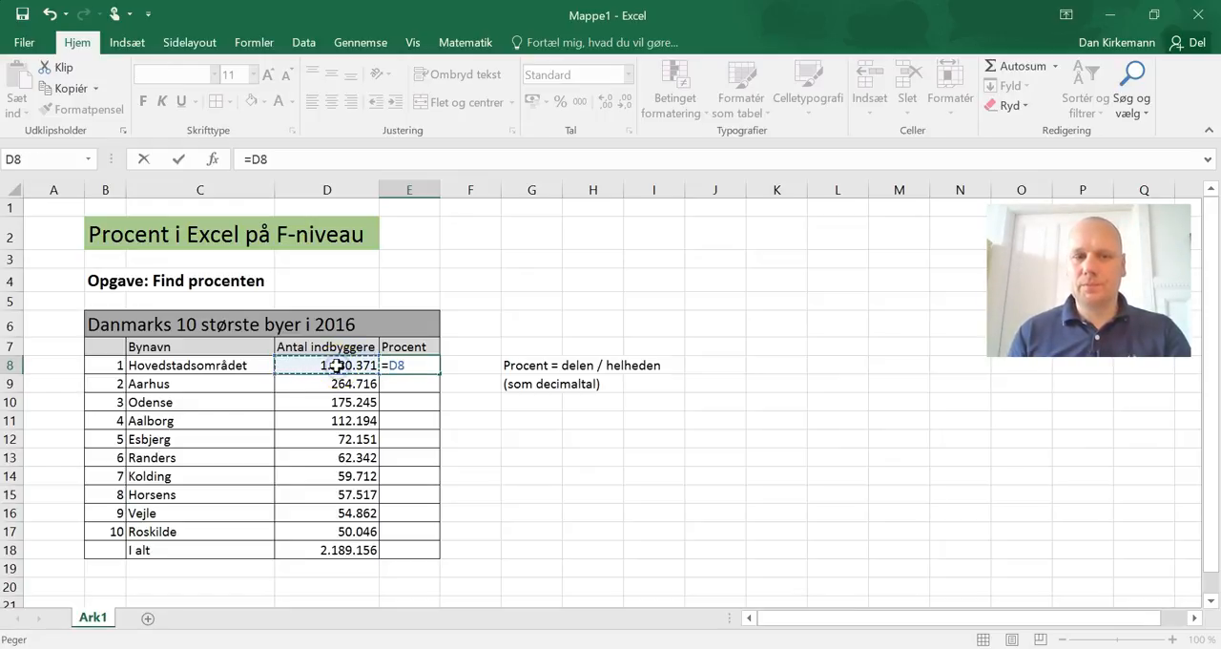
{"action": "type", "text": "/"}
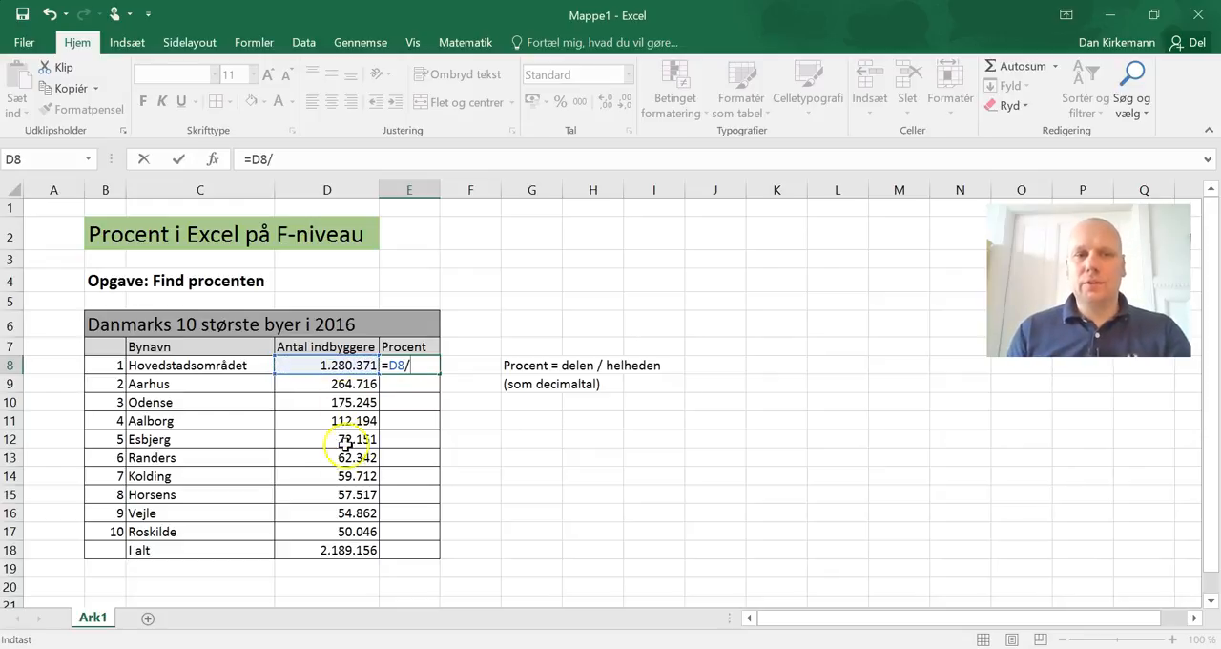
{"action": "left_click", "coordinate": [345, 550]}
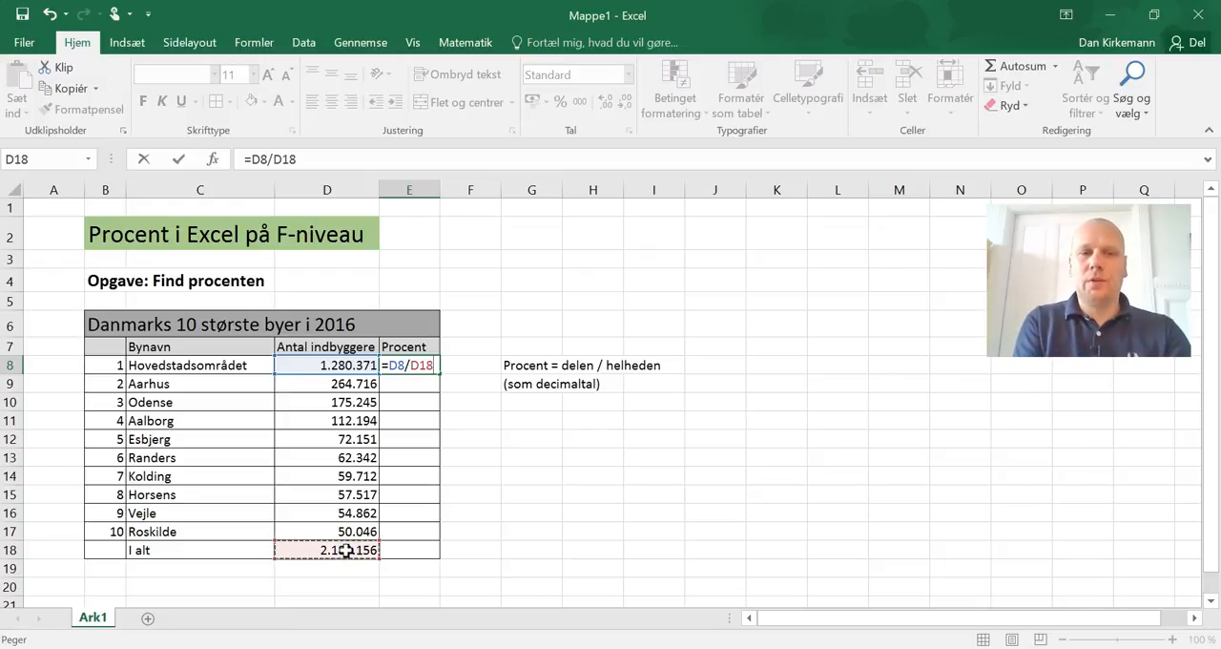
{"action": "key", "text": "Return"}
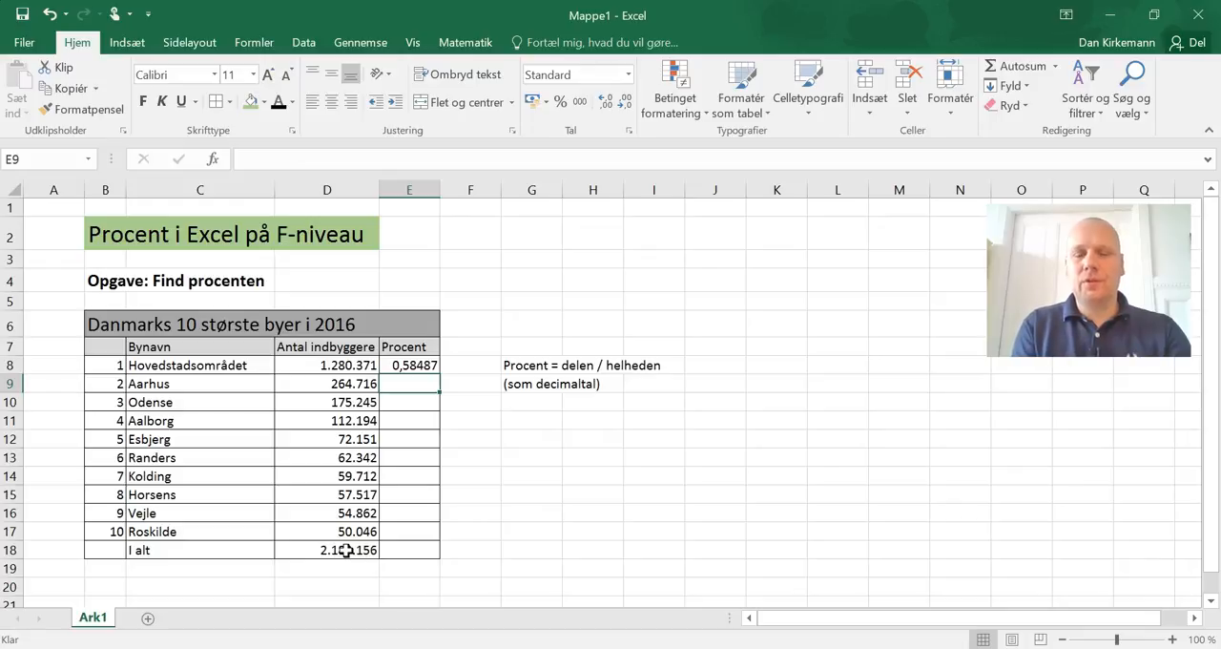
Step: Format the share in E8 as a percentage with one decimal place
{"action": "key", "text": "Up"}
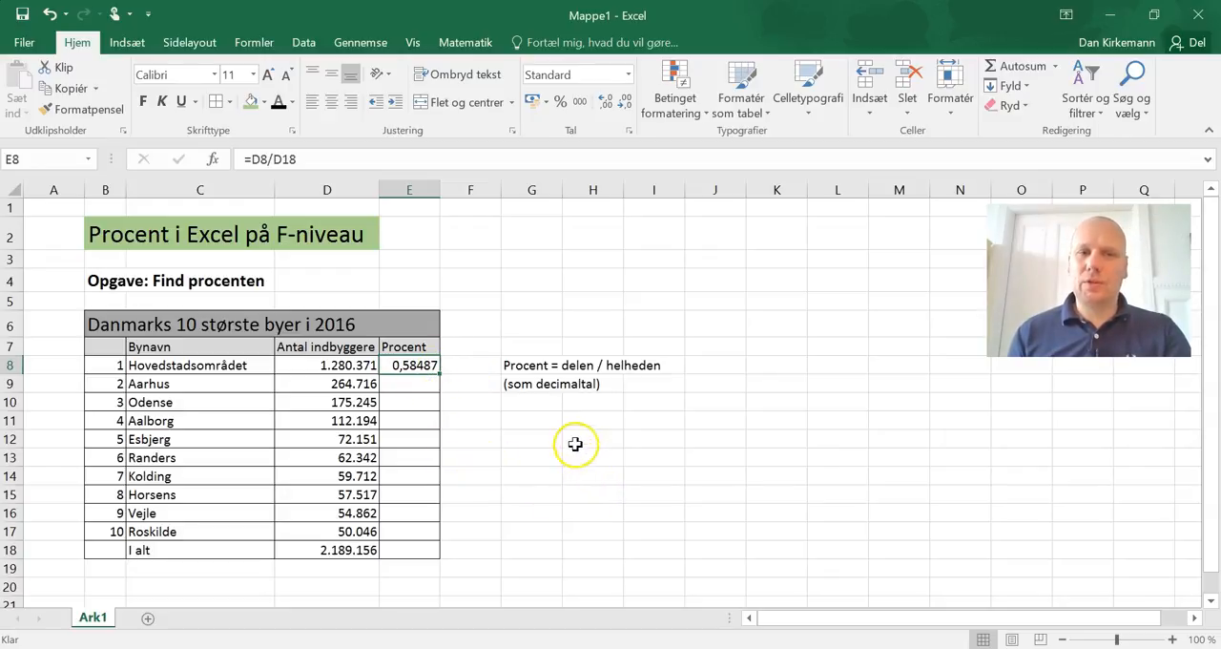
{"action": "left_click", "coordinate": [561, 103]}
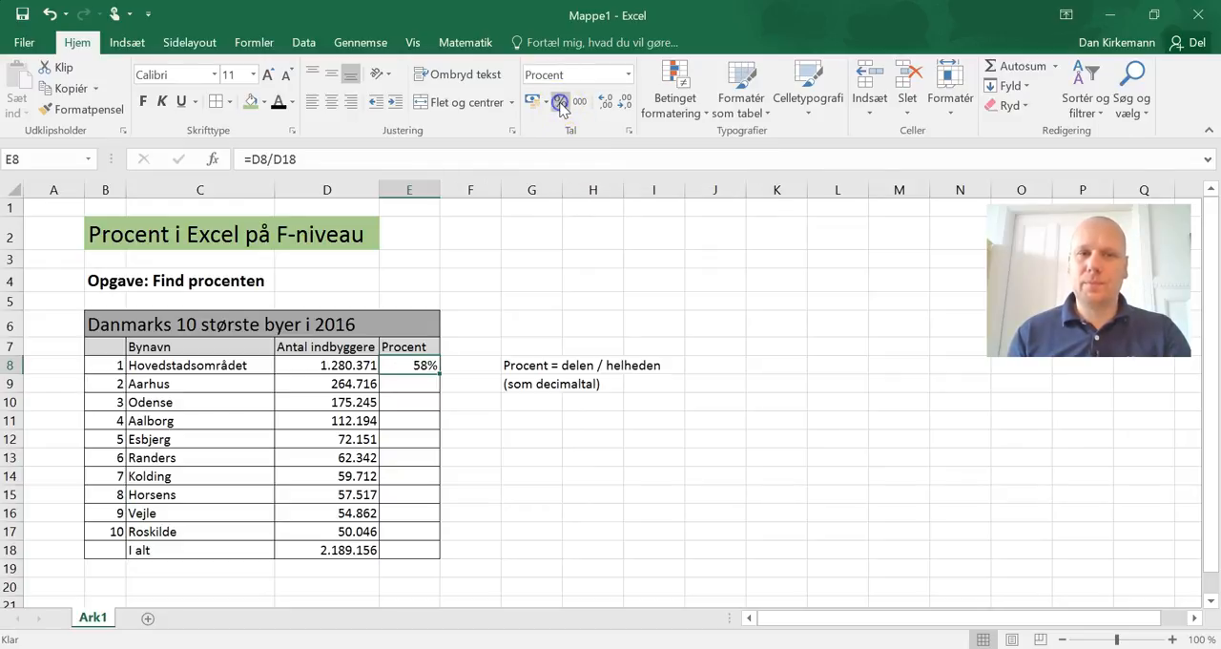
{"action": "left_click", "coordinate": [609, 105]}
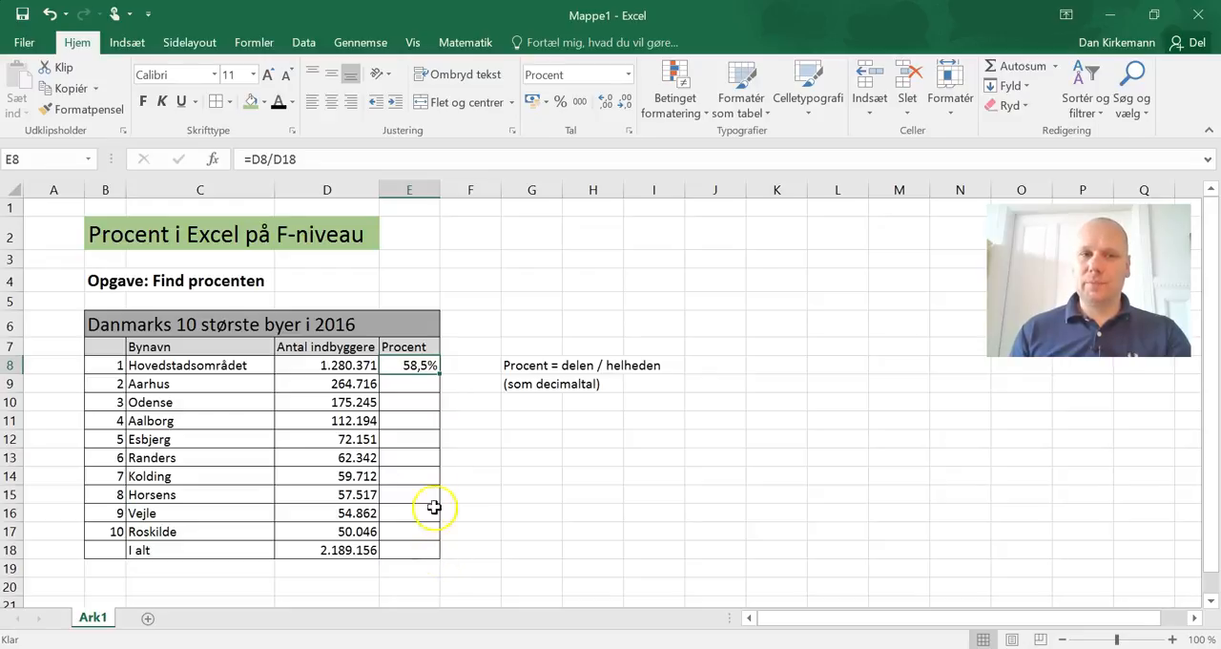
Step: Make the reference to the total absolute in E8, so the formula reads =D8/$D$18
{"action": "double_click", "coordinate": [425, 365]}
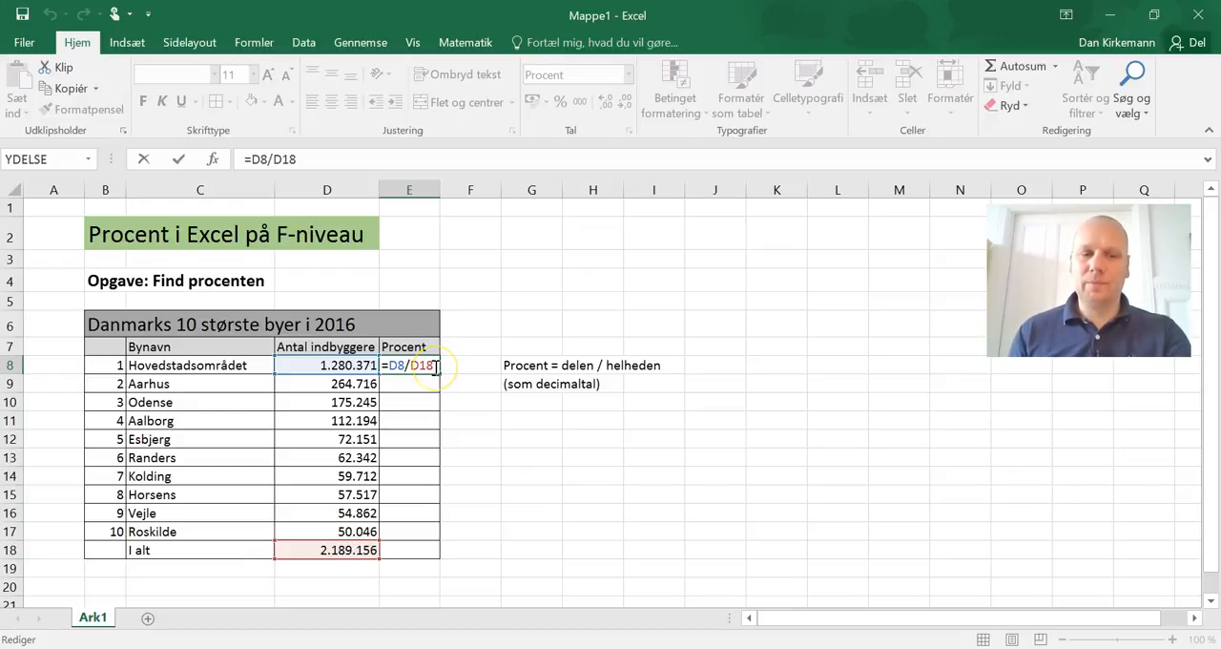
{"action": "key", "text": "F4"}
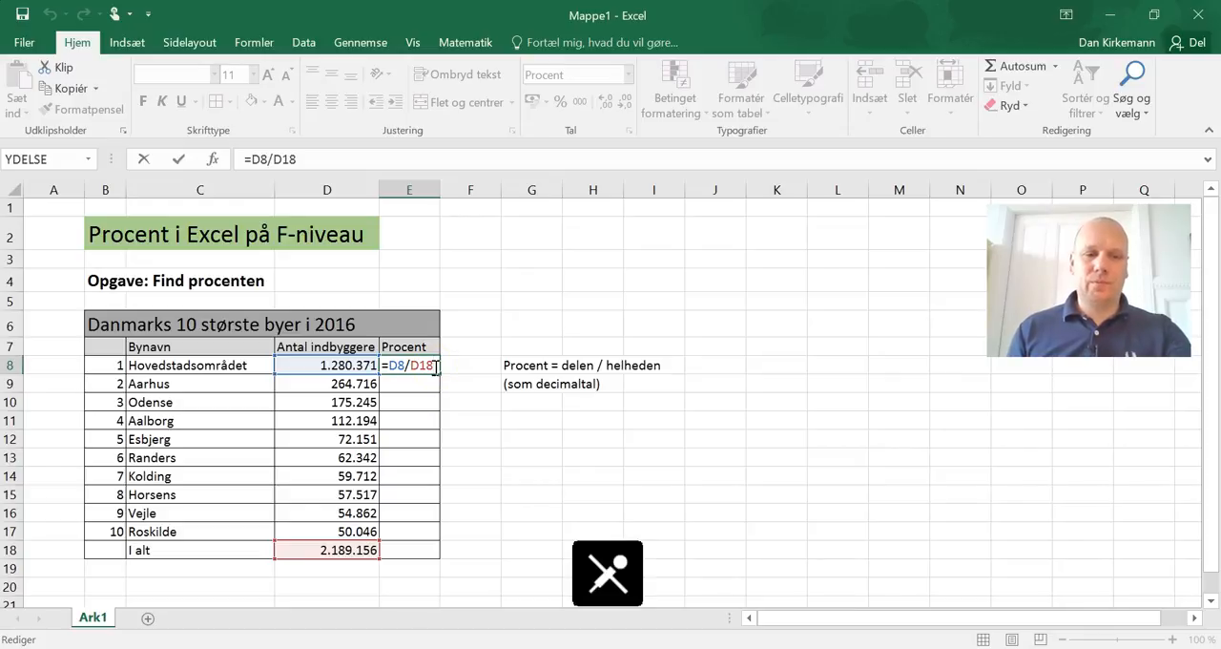
{"action": "key", "text": "F4"}
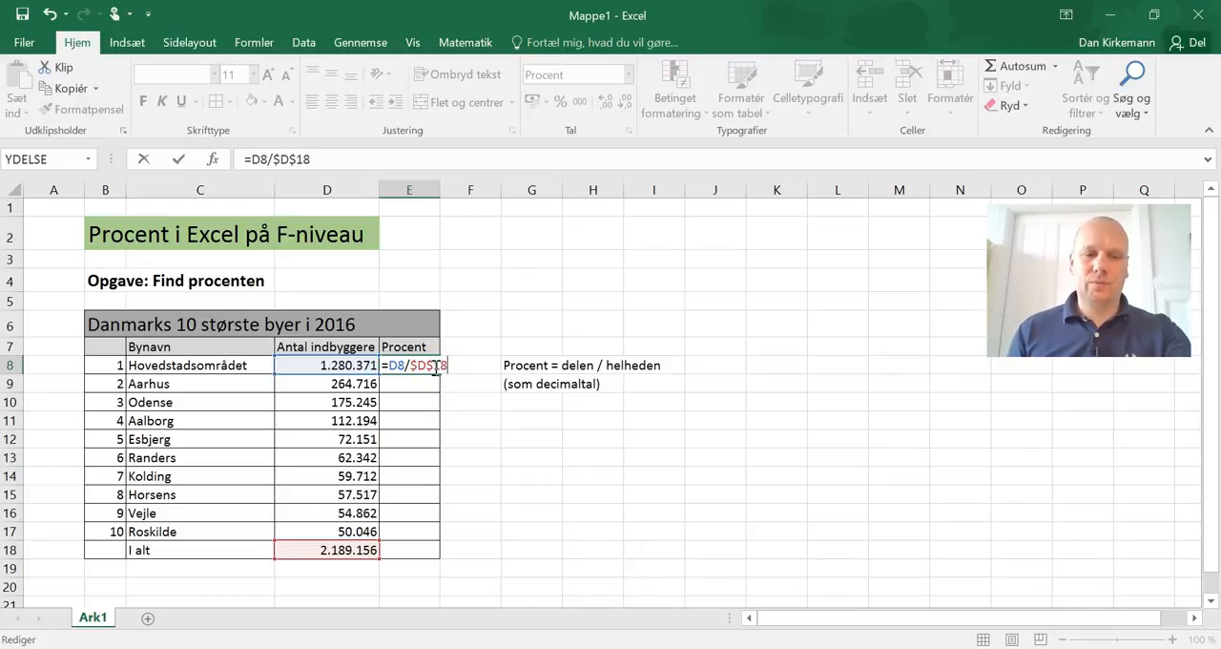
{"action": "key", "text": "F4"}
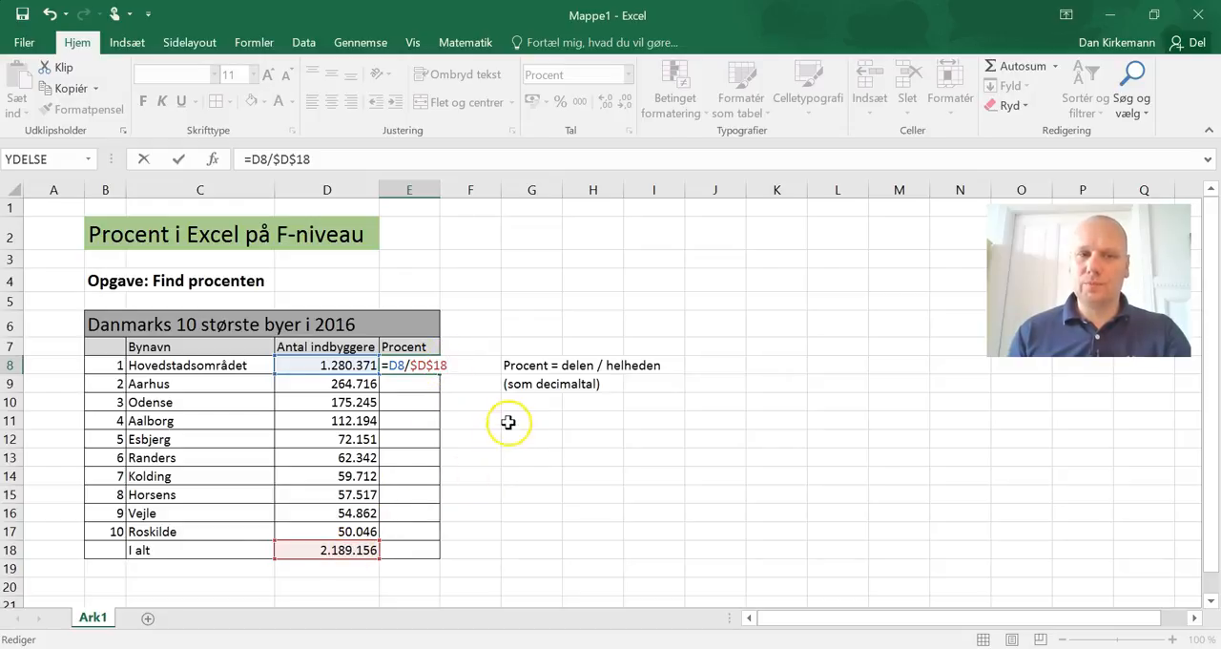
{"action": "key", "text": "Return"}
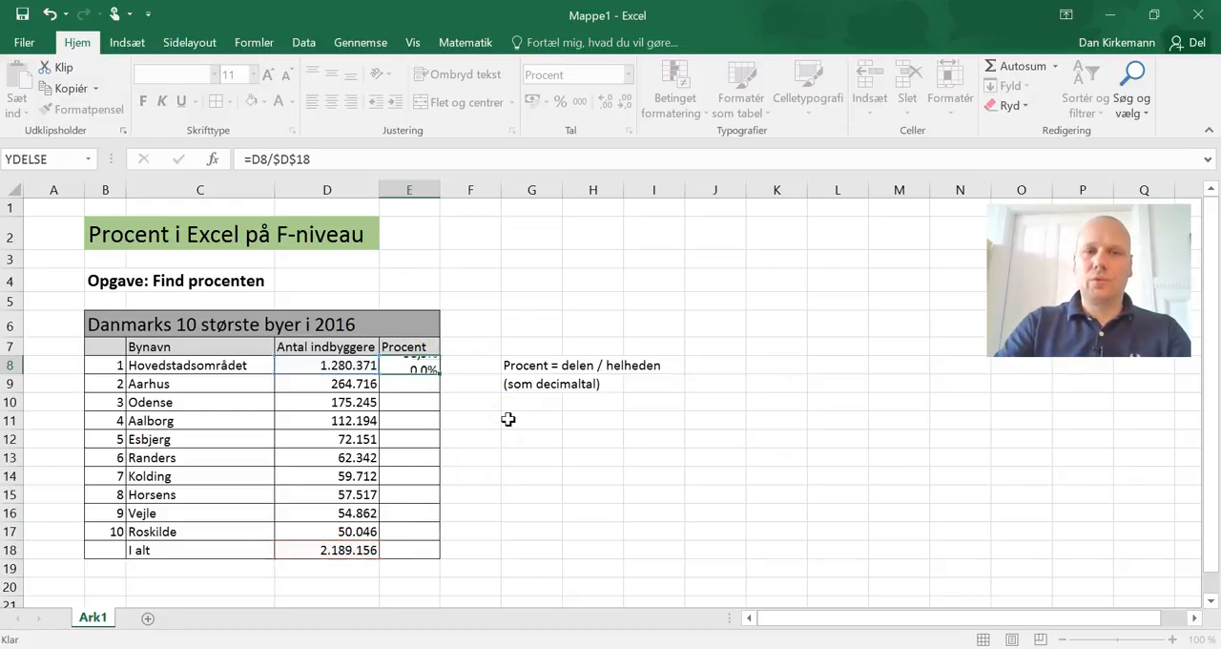
Step: Fill the percentage formula from E8 down through E18 and check the copied formula in Kolding's cell E14
{"action": "left_click", "coordinate": [417, 365]}
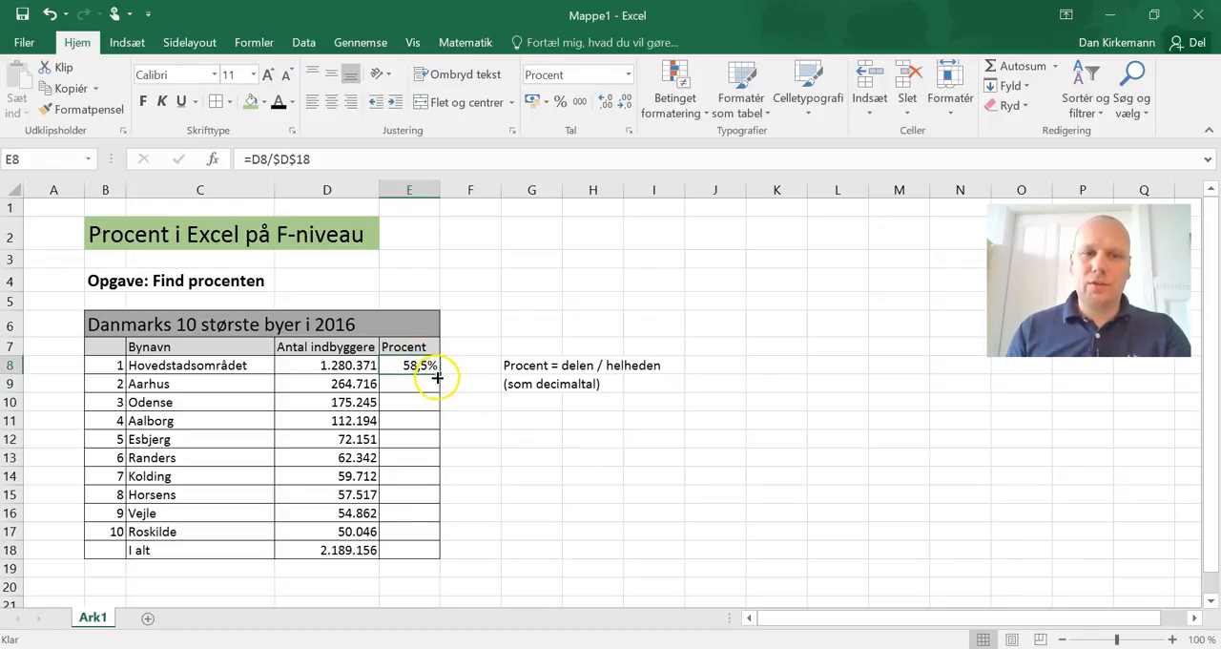
{"action": "left_click_drag", "start_coordinate": [438, 374], "coordinate": [421, 559]}
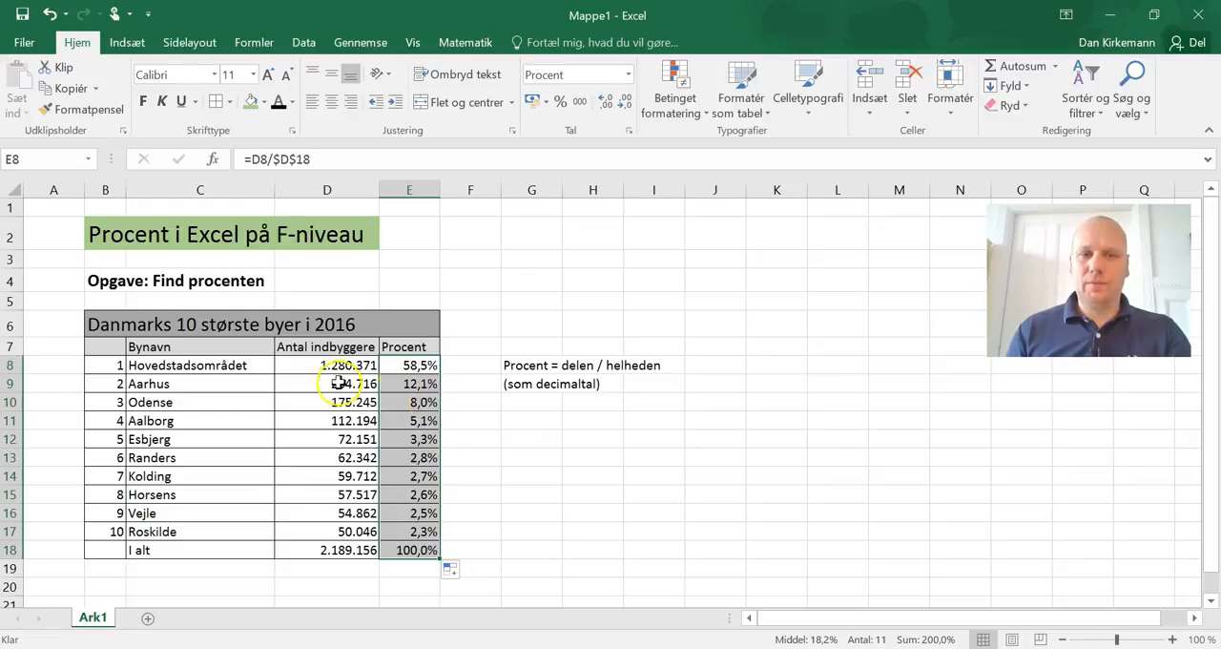
{"action": "left_click", "coordinate": [421, 476]}
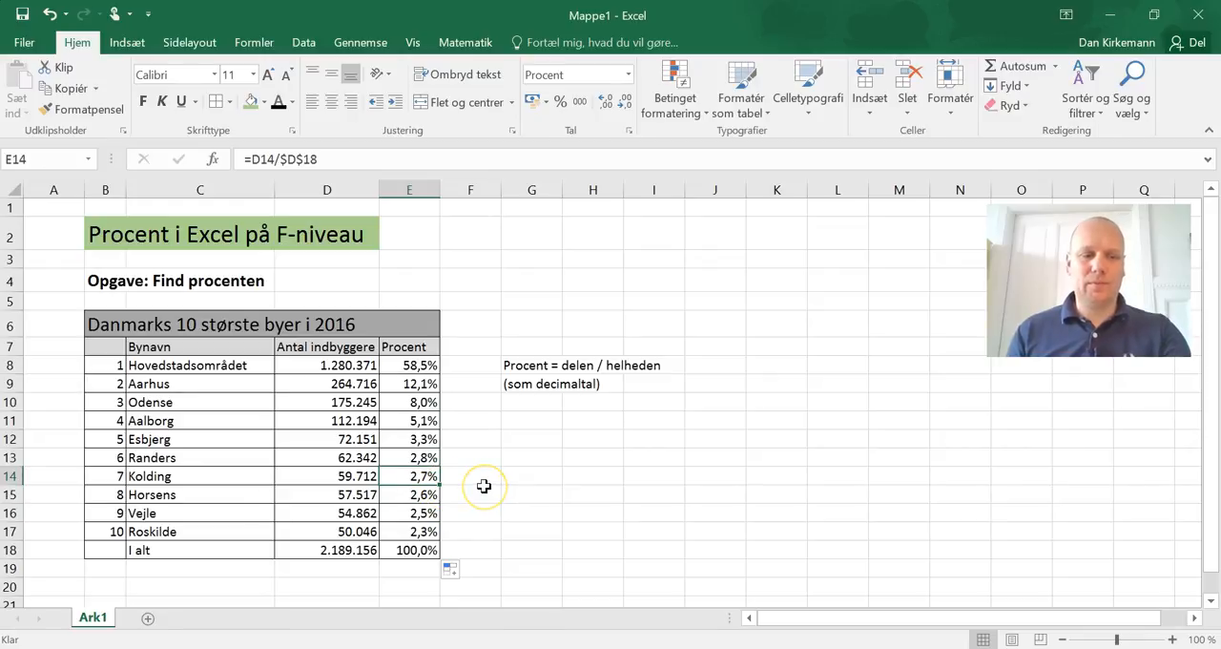
{"action": "key", "text": "F2"}
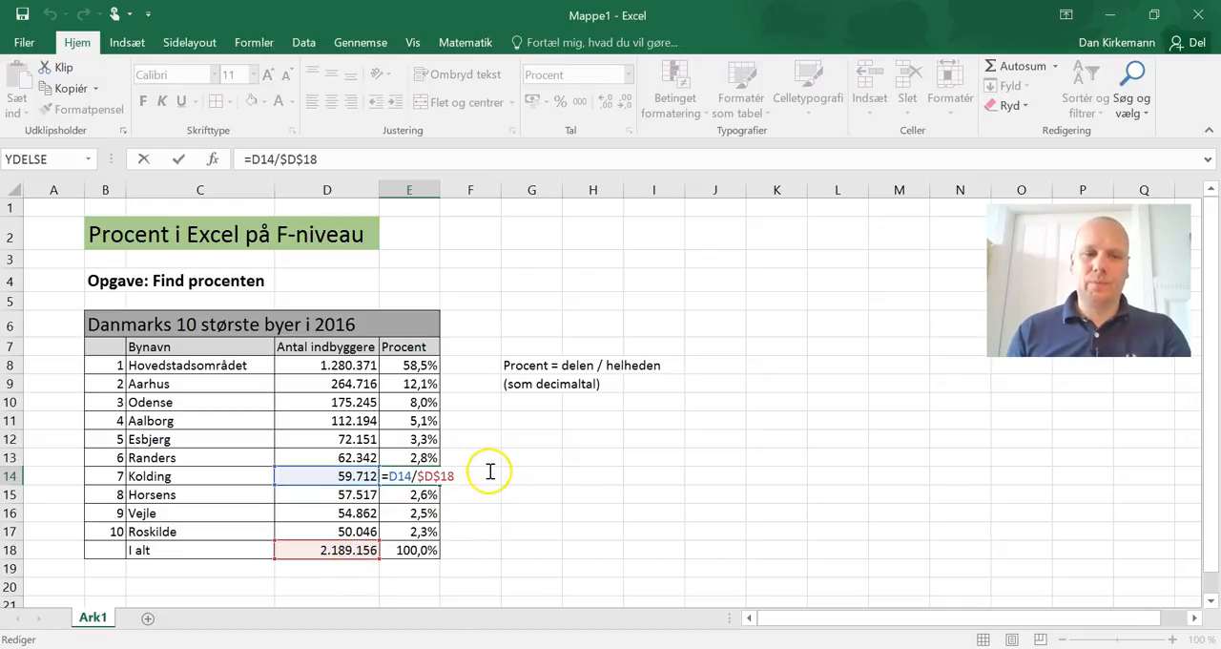
{"action": "key", "text": "Return"}
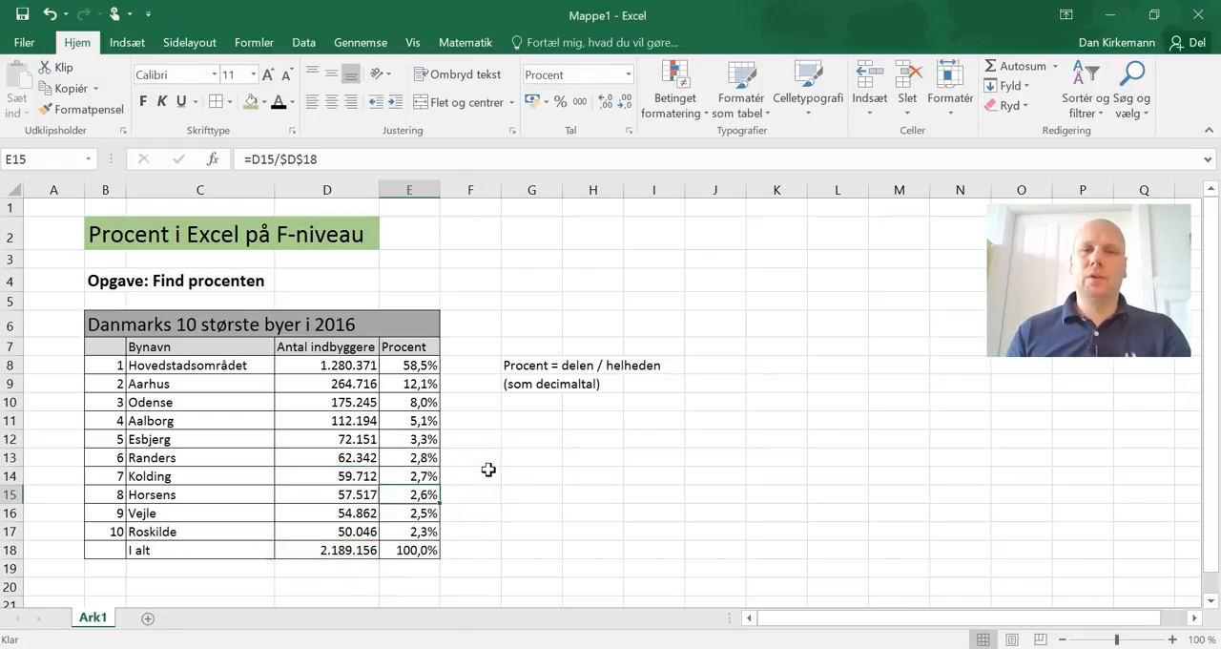